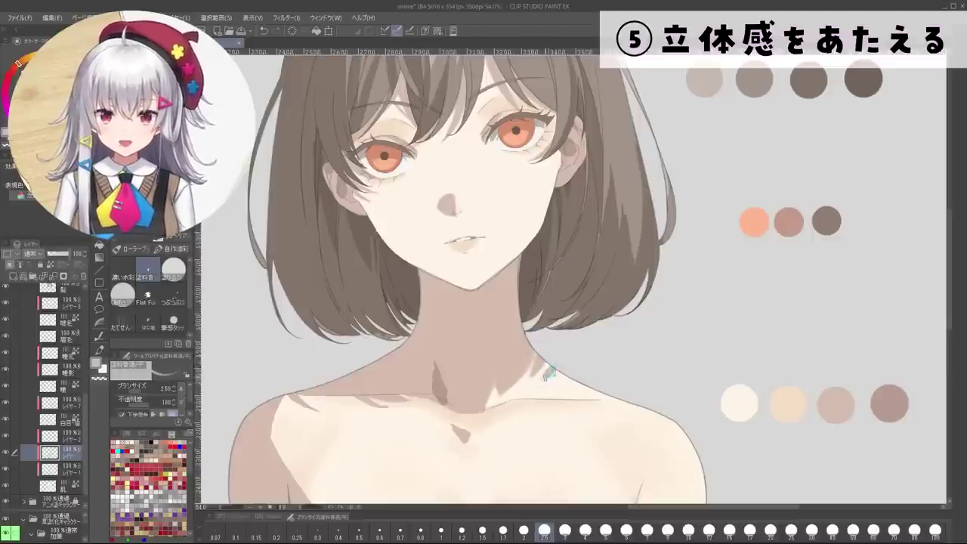
Step: Soften and break up the cast shadow where the neck meets the shoulder, using brush sizes from 2.5 to 7
{"action": "left_click_drag", "start_coordinate": [543, 373], "coordinate": [550, 359]}
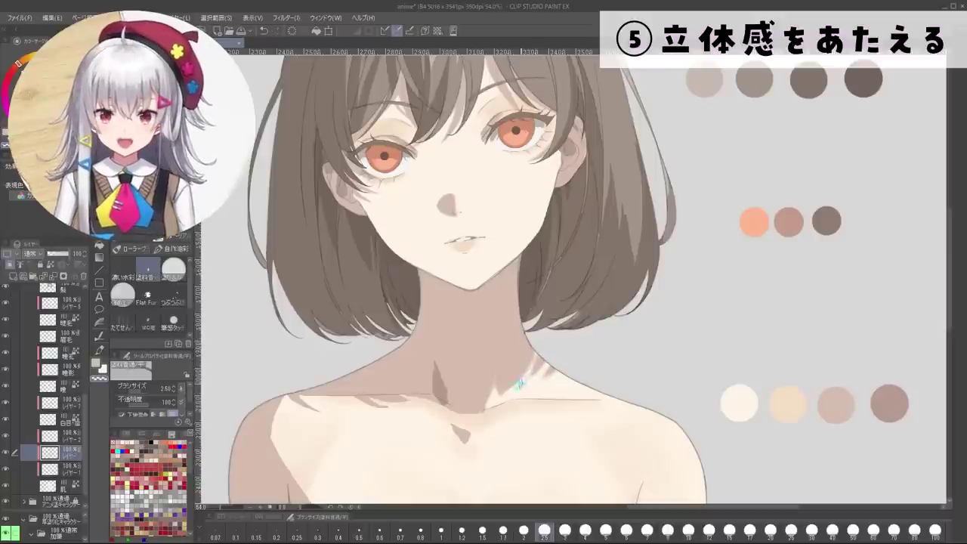
{"action": "key", "text": "bracketright"}
{"action": "key", "text": "bracketright"}
{"action": "key", "text": "bracketright"}
{"action": "key", "text": "bracketright"}
{"action": "key", "text": "bracketright"}
{"action": "key", "text": "bracketright"}
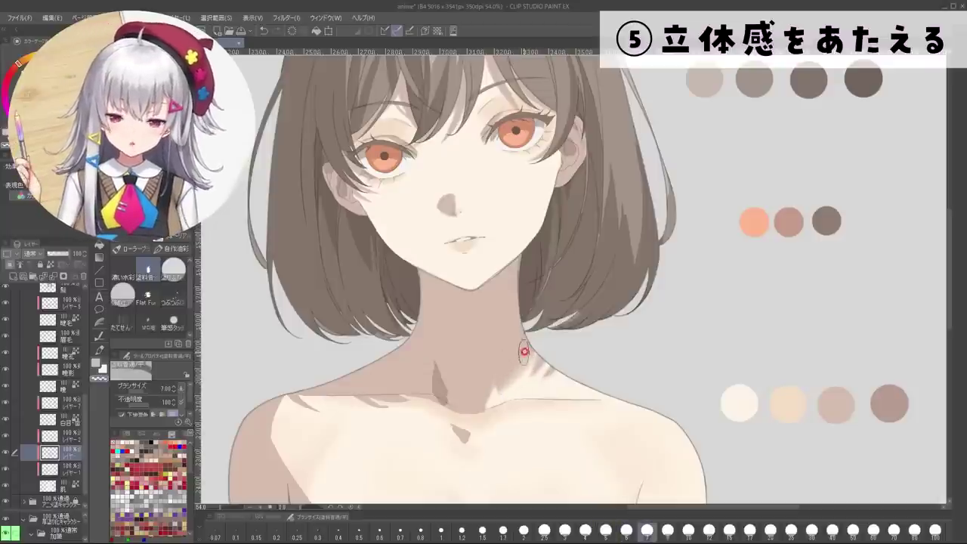
{"action": "key", "text": "bracketleft"}
{"action": "key", "text": "bracketleft"}
{"action": "key", "text": "bracketleft"}
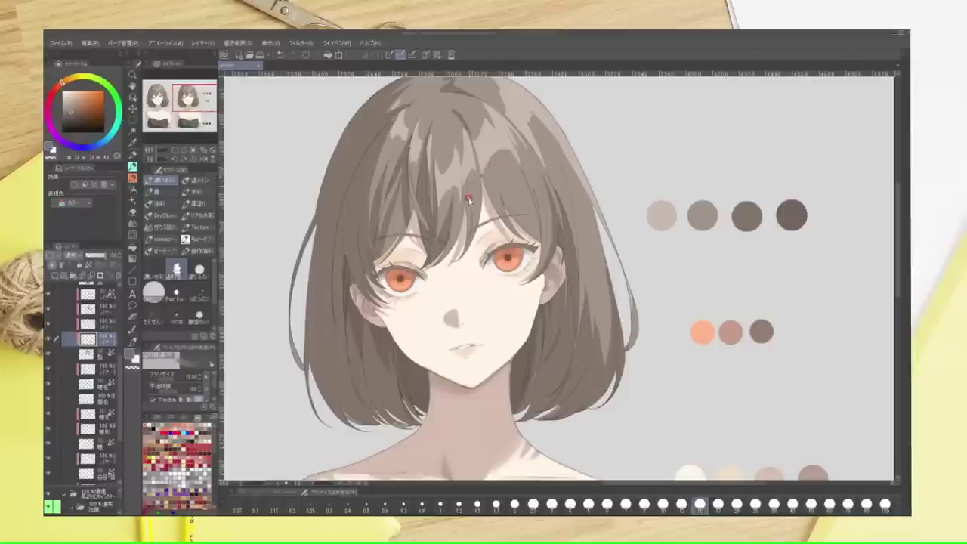
{"action": "scroll", "coordinate": [402, 381], "scroll_direction": "down", "scroll_amount": 2}
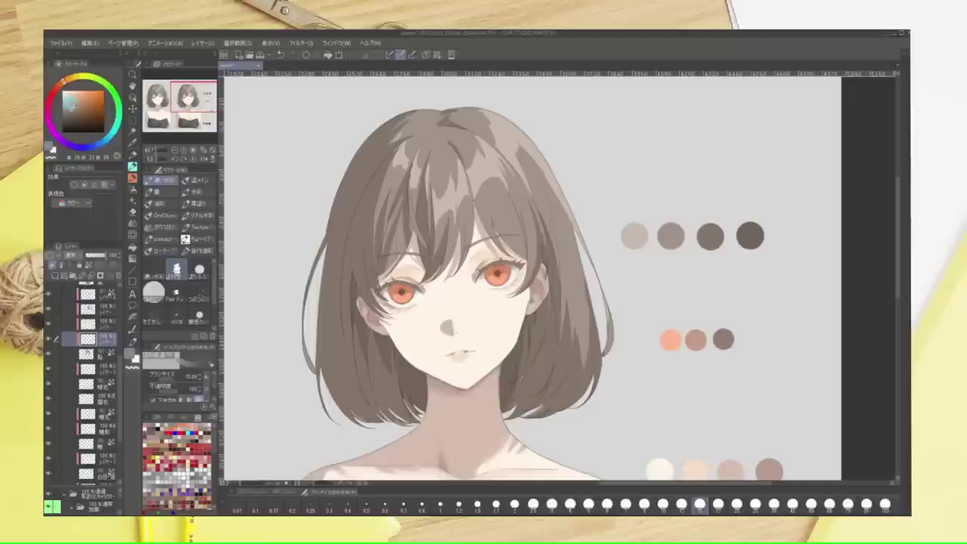
{"action": "left_click", "coordinate": [492, 202], "text": "alt"}
{"action": "mouse_move", "coordinate": [501, 189]}
{"action": "left_mouse_down"}
{"action": "mouse_move", "coordinate": [522, 200]}
{"action": "mouse_move", "coordinate": [525, 216]}
{"action": "mouse_move", "coordinate": [488, 182]}
{"action": "left_mouse_up"}
{"action": "key", "text": "bracketleft"}
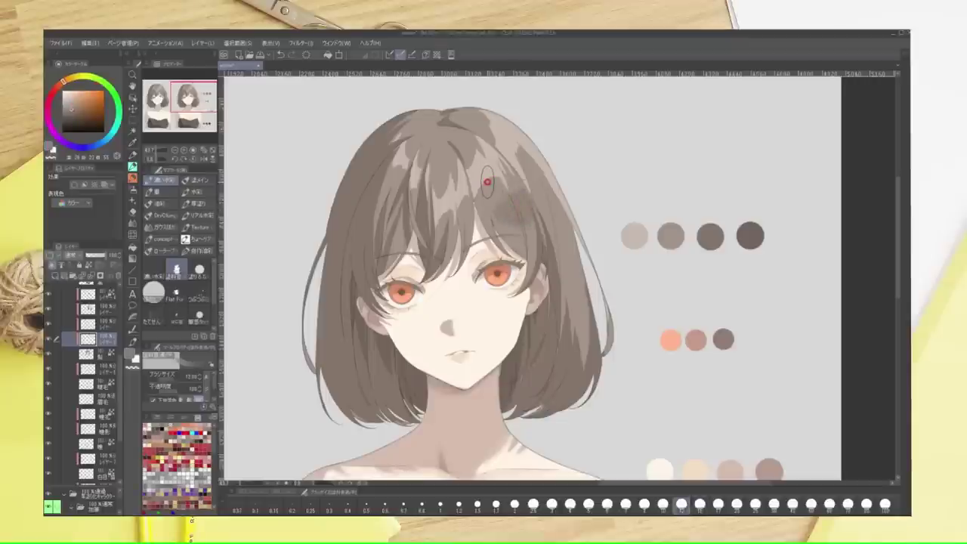
{"action": "key", "text": "ctrl+z"}
{"action": "key", "text": "ctrl+z"}
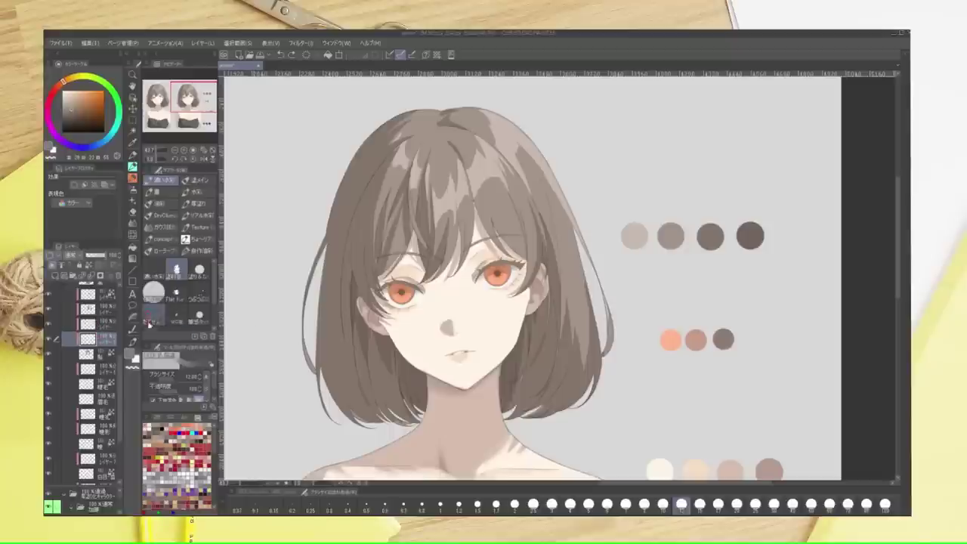
{"action": "left_click_drag", "start_coordinate": [447, 293], "coordinate": [452, 325]}
{"action": "key", "text": "ctrl+z"}
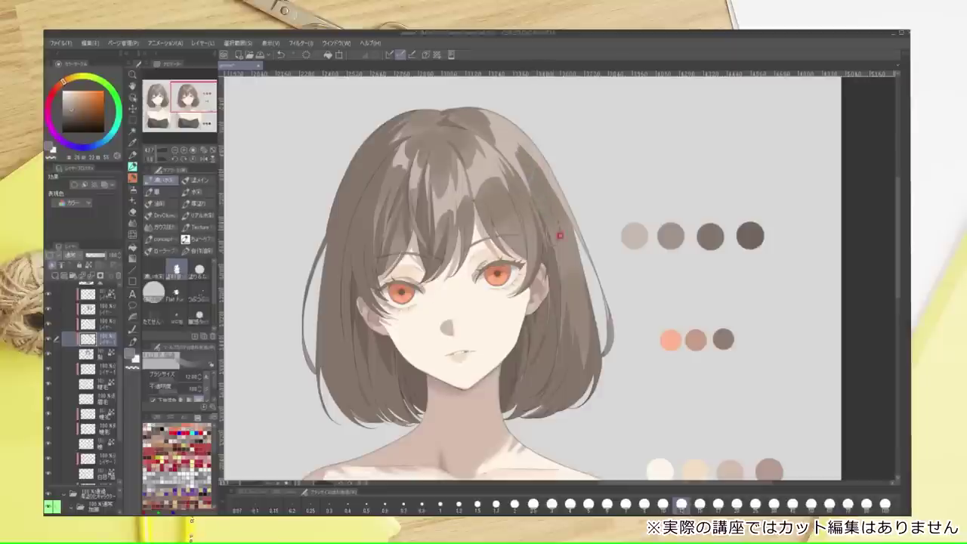
Step: Blend a soft lighter tone into the side hair beside the ear, varying the brush size between 8 and 12
{"action": "key", "text": "bracketleft"}
{"action": "key", "text": "bracketleft"}
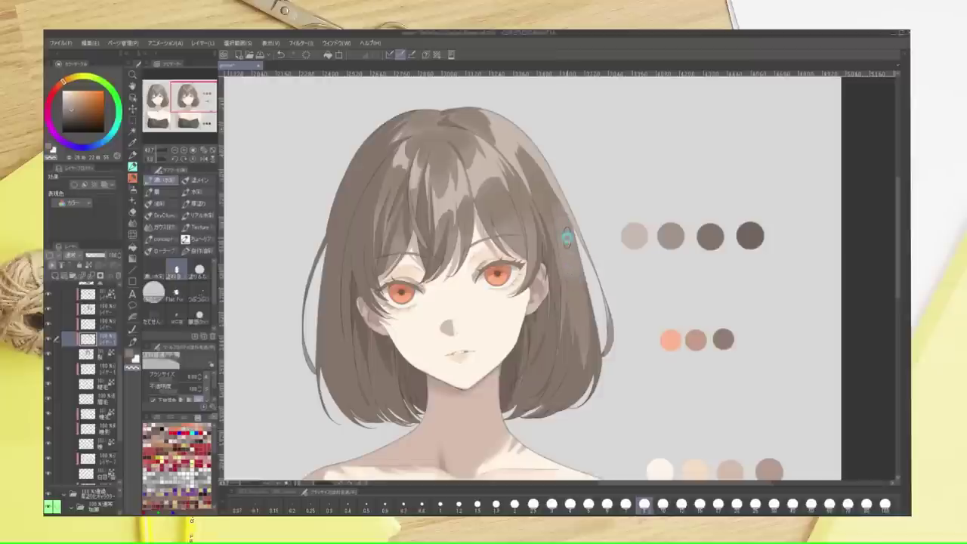
{"action": "key", "text": "bracketright"}
{"action": "key", "text": "bracketright"}
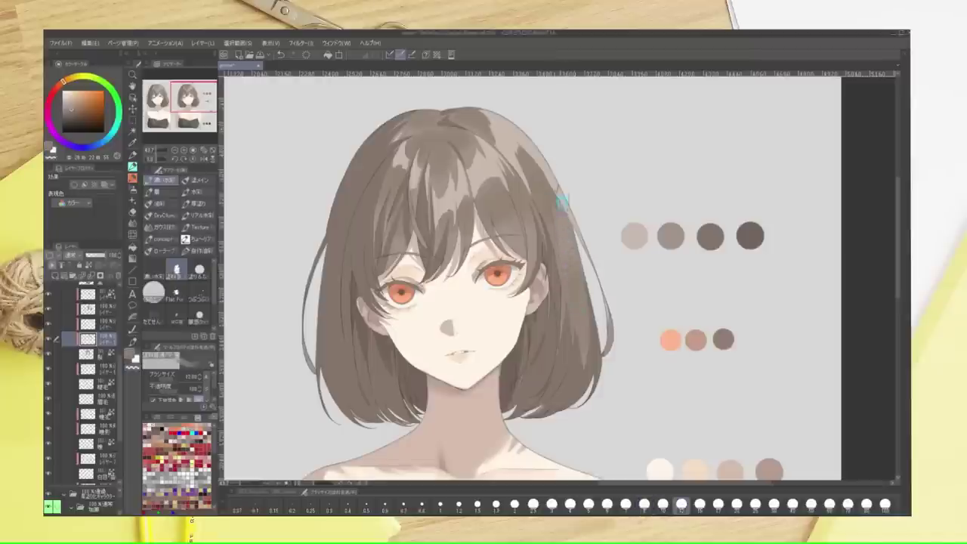
{"action": "key", "text": "bracketleft"}
{"action": "key", "text": "bracketleft"}
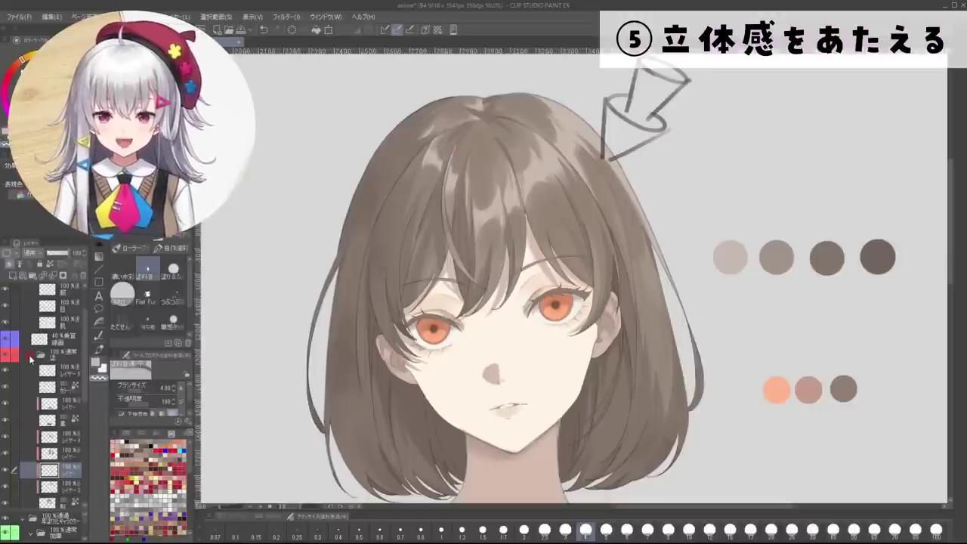
{"action": "key", "text": "bracketright"}
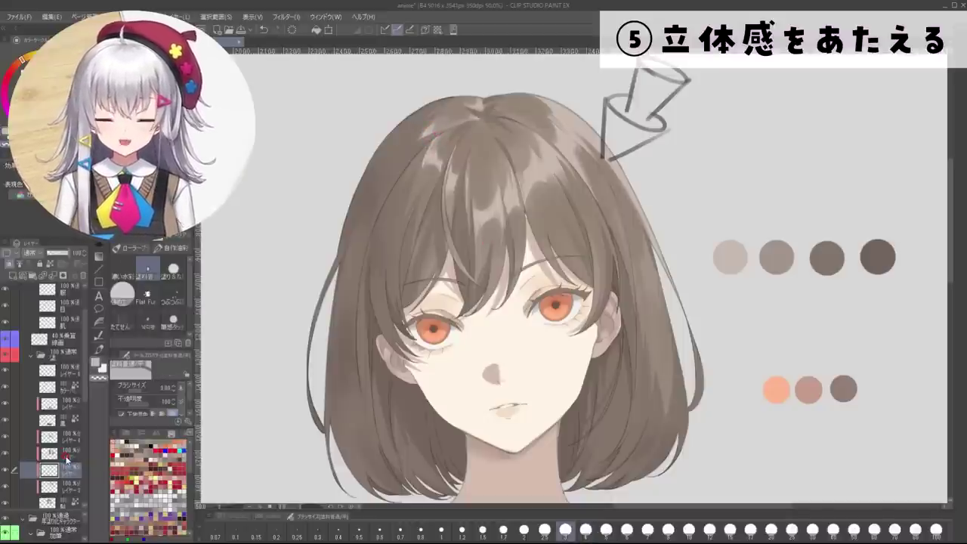
Step: Activate the 髪 retouch layer and add thin dark strands to the bangs in the sampled hair colour
{"action": "key", "text": "b"}
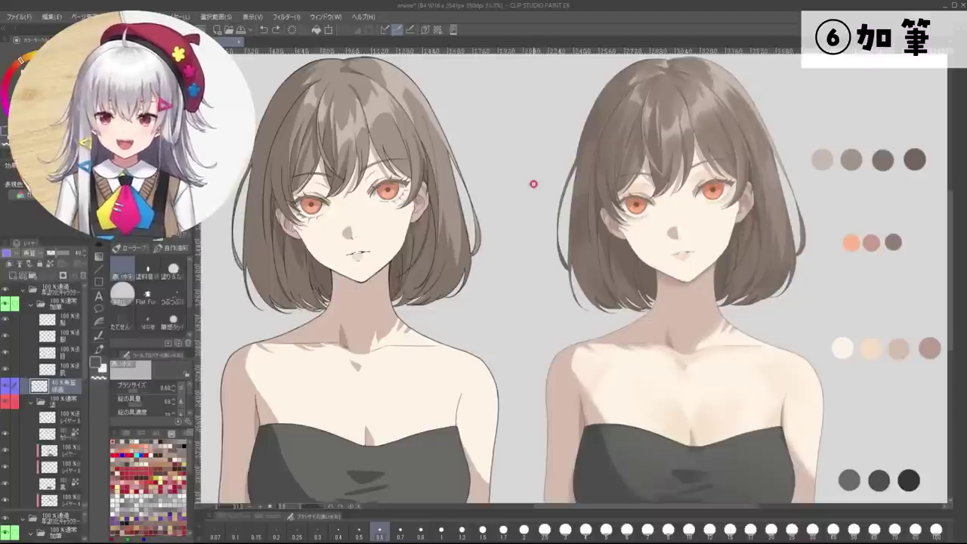
{"action": "left_click", "coordinate": [60, 319]}
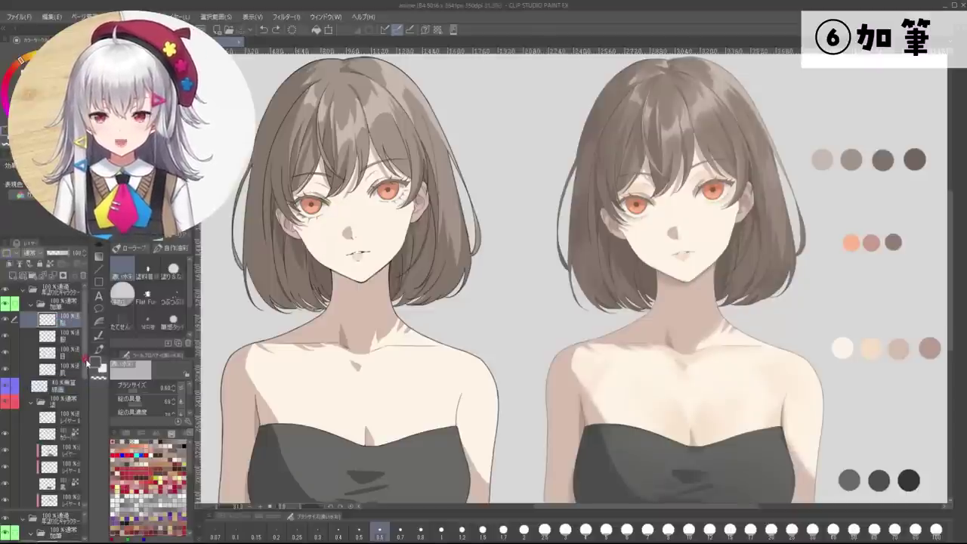
{"action": "scroll", "coordinate": [585, 181], "scroll_direction": "up", "scroll_amount": 8}
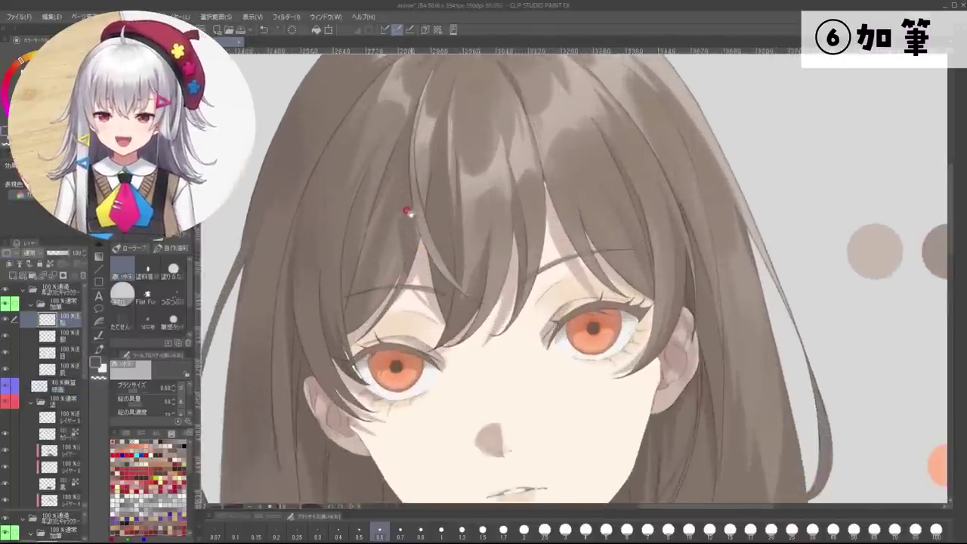
{"action": "scroll", "coordinate": [414, 224], "scroll_direction": "up", "scroll_amount": 4}
{"action": "key", "text": "b"}
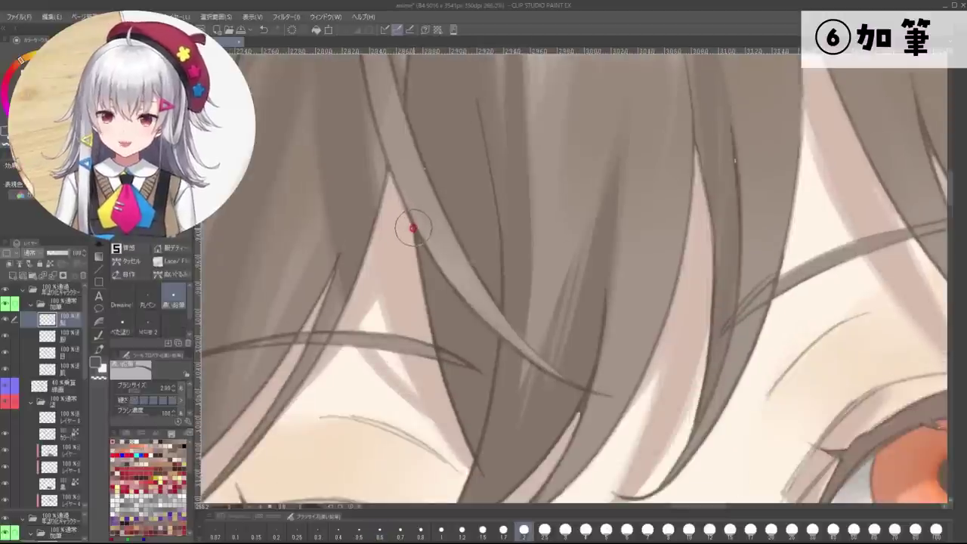
{"action": "left_click", "coordinate": [415, 224], "text": "alt"}
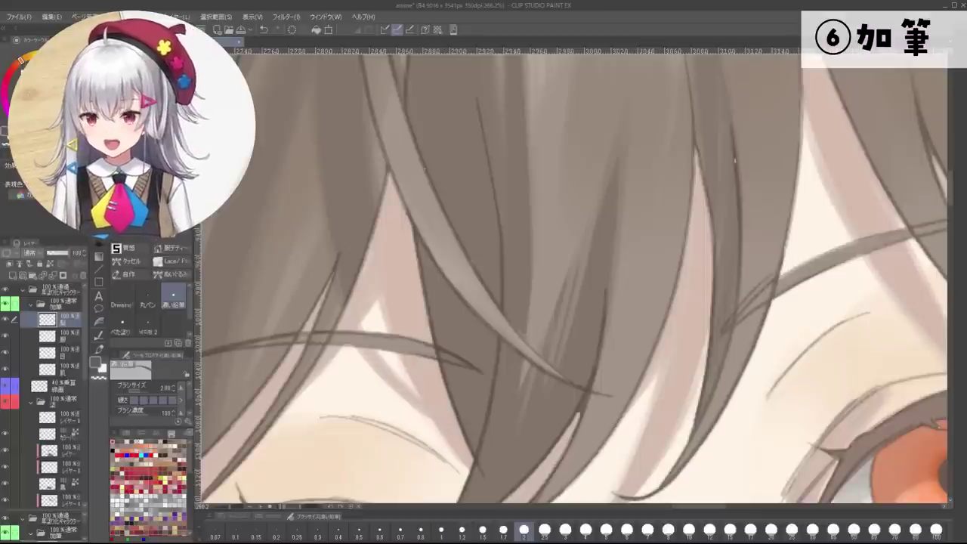
{"action": "key", "text": "b"}
{"action": "left_click_drag", "start_coordinate": [680, 160], "coordinate": [575, 151]}
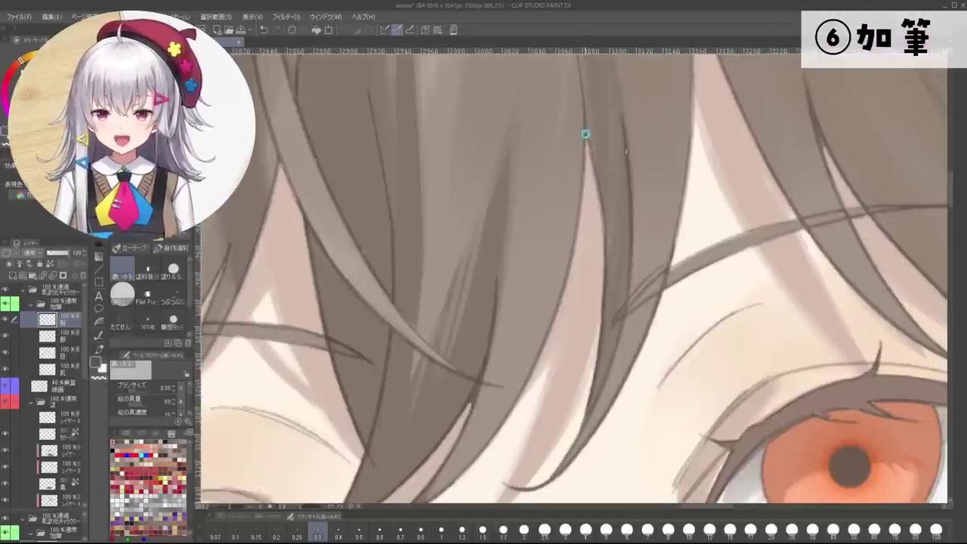
Step: Redraw the bang strand's edge in the sampled hair colour at brush size 0.6, and retouch the upper eyelash line at size 0.8
{"action": "left_click", "coordinate": [586, 133], "text": "alt"}
{"action": "key", "text": "bracketright"}
{"action": "key", "text": "bracketright"}
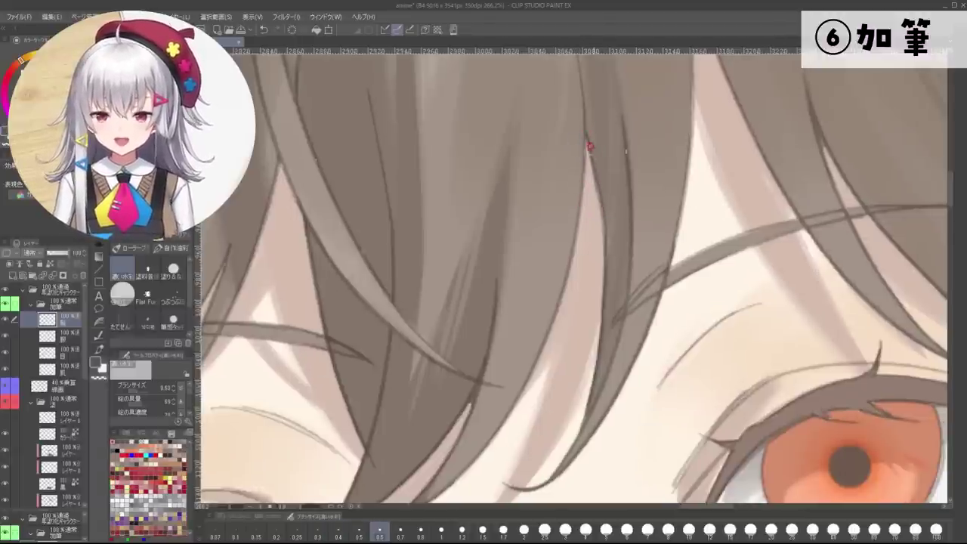
{"action": "left_click_drag", "start_coordinate": [589, 147], "coordinate": [605, 227]}
{"action": "mouse_move", "coordinate": [594, 183]}
{"action": "left_mouse_down"}
{"action": "mouse_move", "coordinate": [604, 220]}
{"action": "mouse_move", "coordinate": [586, 137]}
{"action": "mouse_move", "coordinate": [573, 240]}
{"action": "mouse_move", "coordinate": [587, 141]}
{"action": "mouse_move", "coordinate": [580, 236]}
{"action": "mouse_move", "coordinate": [590, 154]}
{"action": "mouse_move", "coordinate": [559, 299]}
{"action": "mouse_move", "coordinate": [585, 134]}
{"action": "mouse_move", "coordinate": [563, 185]}
{"action": "left_mouse_up"}
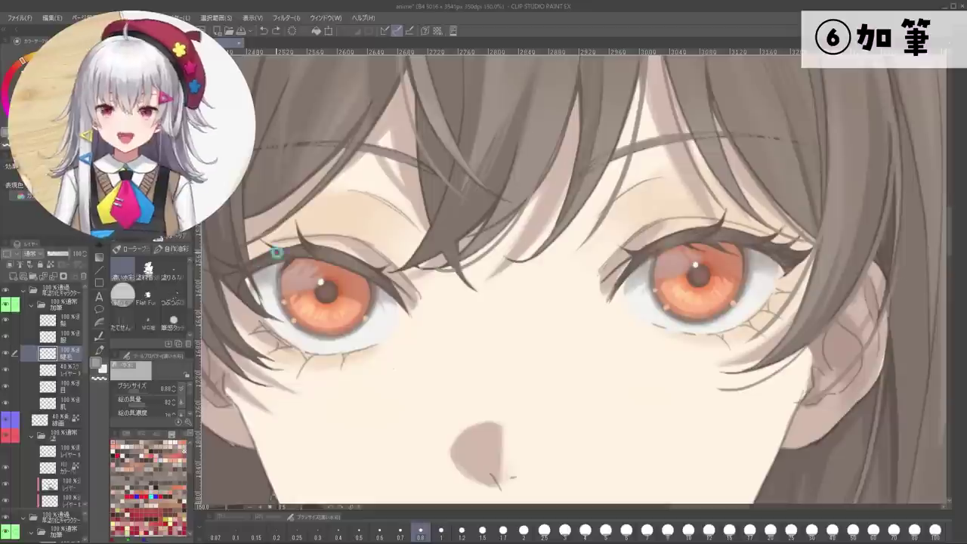
{"action": "mouse_move", "coordinate": [277, 253]}
{"action": "left_mouse_down"}
{"action": "mouse_move", "coordinate": [300, 233]}
{"action": "mouse_move", "coordinate": [319, 250]}
{"action": "mouse_move", "coordinate": [282, 228]}
{"action": "mouse_move", "coordinate": [346, 264]}
{"action": "mouse_move", "coordinate": [346, 241]}
{"action": "left_mouse_up"}
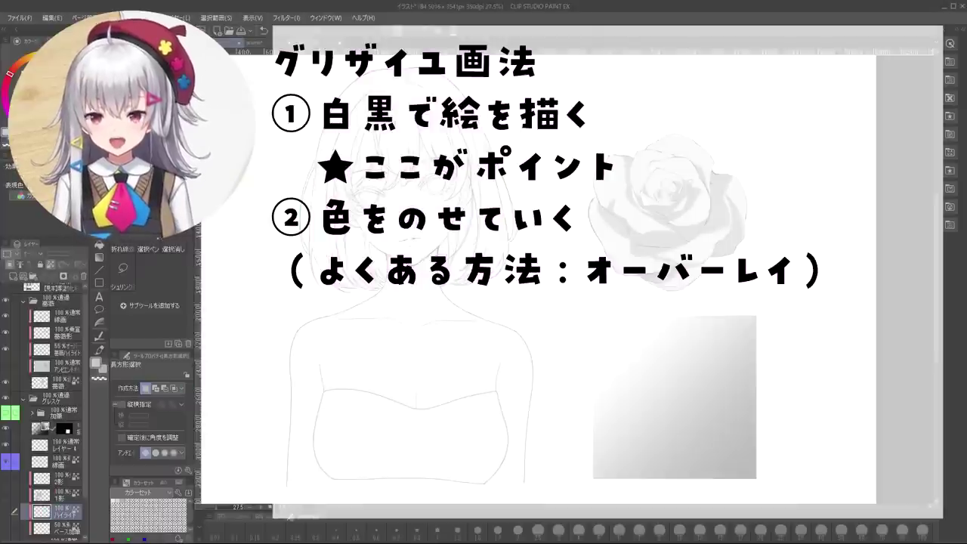
{"action": "key", "text": "i"}
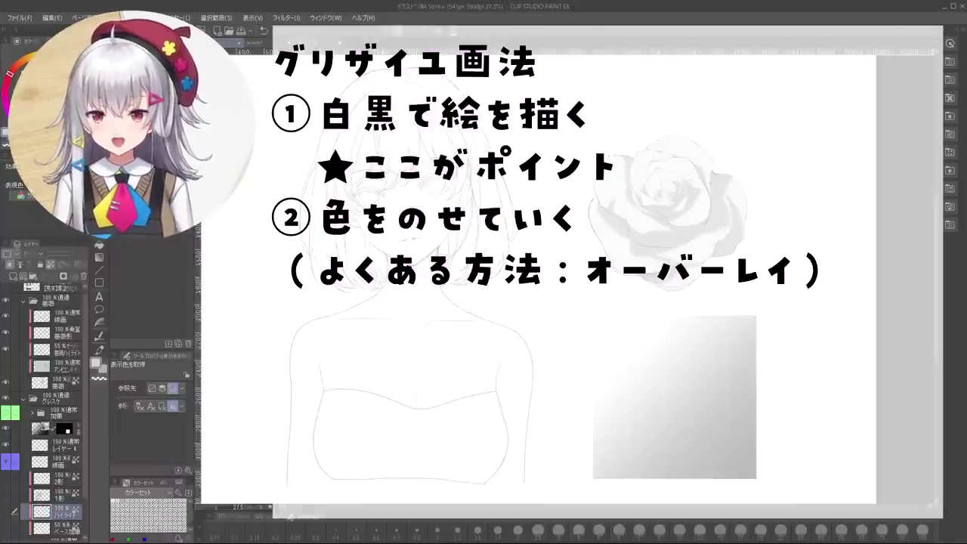
{"action": "key", "text": "x"}
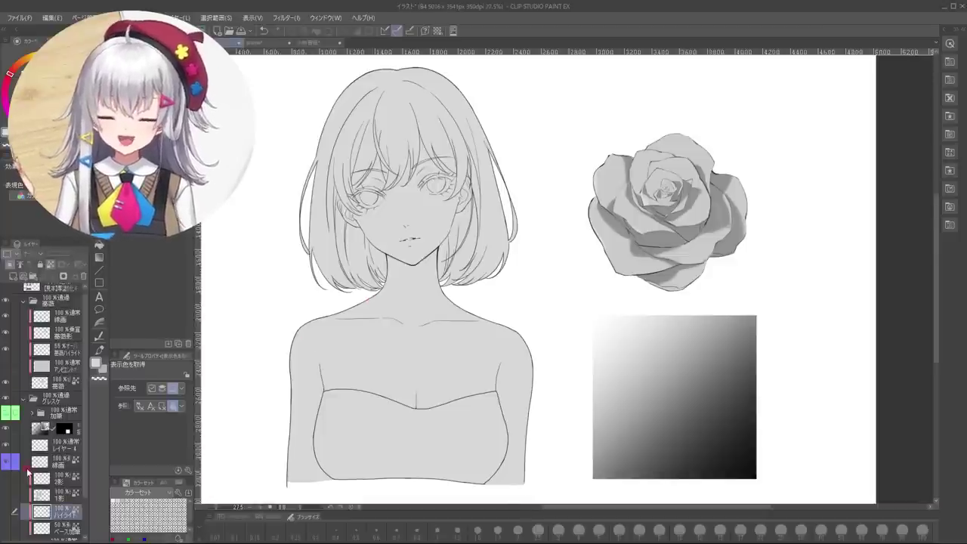
Step: Create a new layer above the figure's grey base, clip it to the layer below and set its blend mode to 乗算 (Multiply)
{"action": "scroll", "coordinate": [23, 379], "scroll_direction": "down", "scroll_amount": 2}
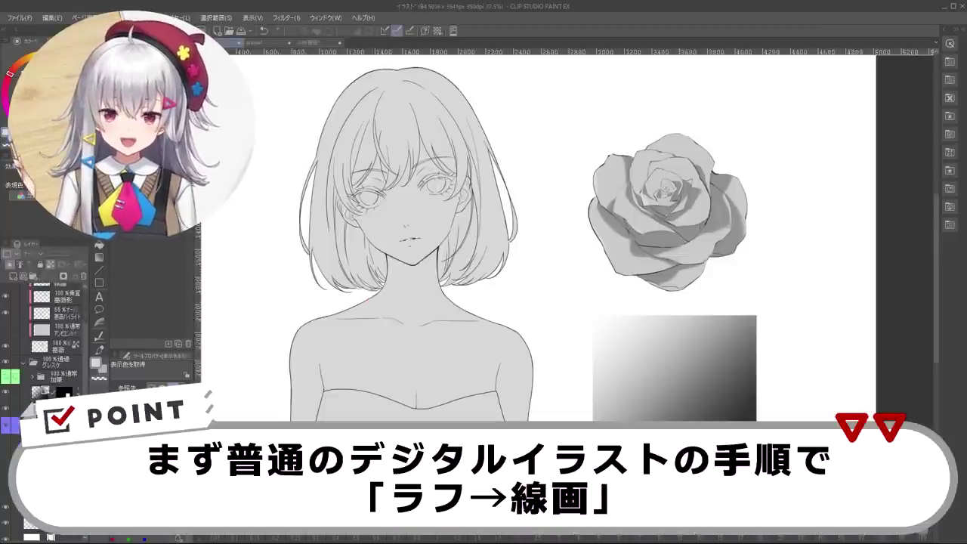
{"action": "left_click", "coordinate": [40, 369]}
{"action": "left_click", "coordinate": [11, 284]}
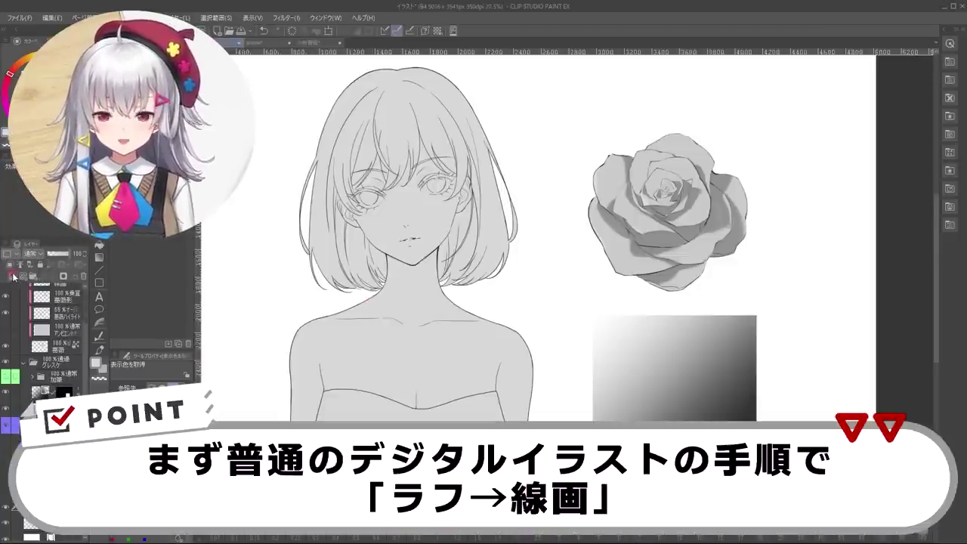
{"action": "left_click", "coordinate": [11, 266]}
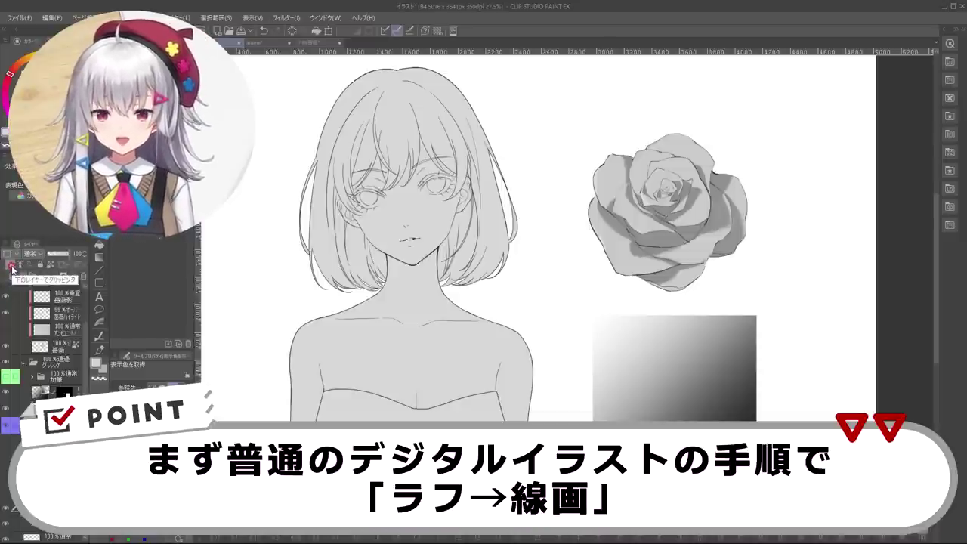
{"action": "left_click", "coordinate": [32, 254]}
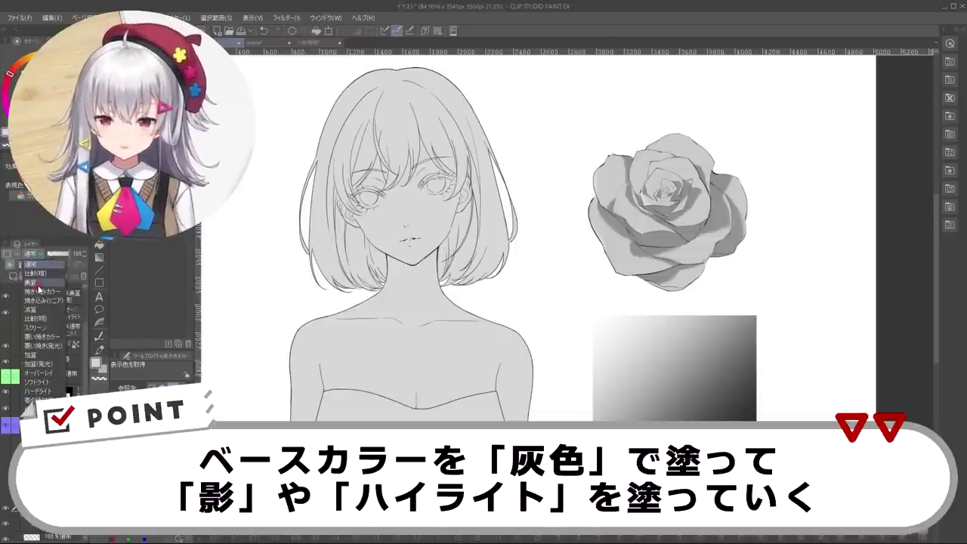
{"action": "left_click", "coordinate": [37, 285]}
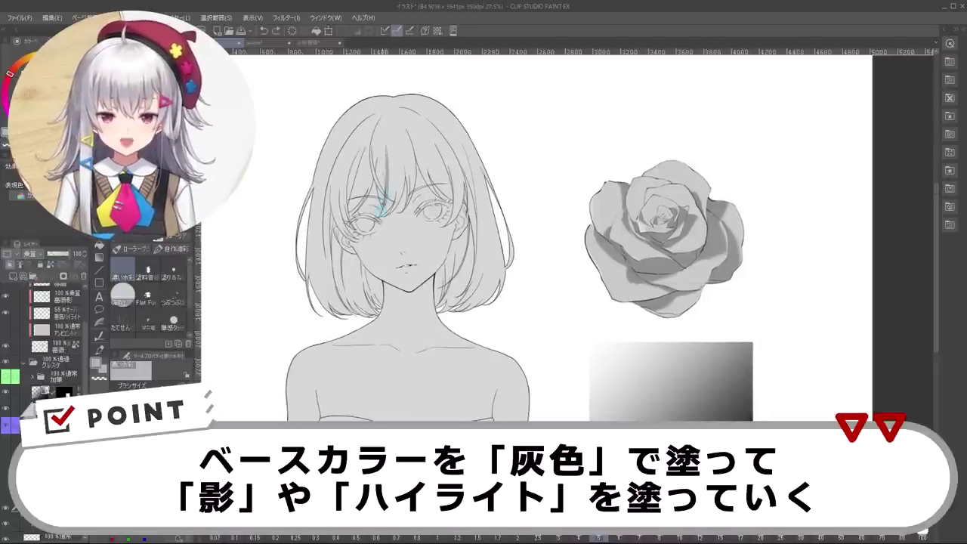
Step: Paint grey shadows over the bangs, the side hair and the base of the neck, using brush size 6 on the neck
{"action": "mouse_move", "coordinate": [379, 155]}
{"action": "left_mouse_down"}
{"action": "mouse_move", "coordinate": [356, 183]}
{"action": "mouse_move", "coordinate": [368, 159]}
{"action": "mouse_move", "coordinate": [354, 214]}
{"action": "mouse_move", "coordinate": [339, 180]}
{"action": "mouse_move", "coordinate": [337, 198]}
{"action": "mouse_move", "coordinate": [330, 193]}
{"action": "mouse_move", "coordinate": [348, 287]}
{"action": "left_mouse_up"}
{"action": "key", "text": "bracketright"}
{"action": "mouse_move", "coordinate": [319, 165]}
{"action": "left_mouse_down"}
{"action": "mouse_move", "coordinate": [327, 295]}
{"action": "mouse_move", "coordinate": [347, 295]}
{"action": "mouse_move", "coordinate": [358, 308]}
{"action": "mouse_move", "coordinate": [368, 270]}
{"action": "mouse_move", "coordinate": [350, 257]}
{"action": "mouse_move", "coordinate": [377, 288]}
{"action": "left_mouse_up"}
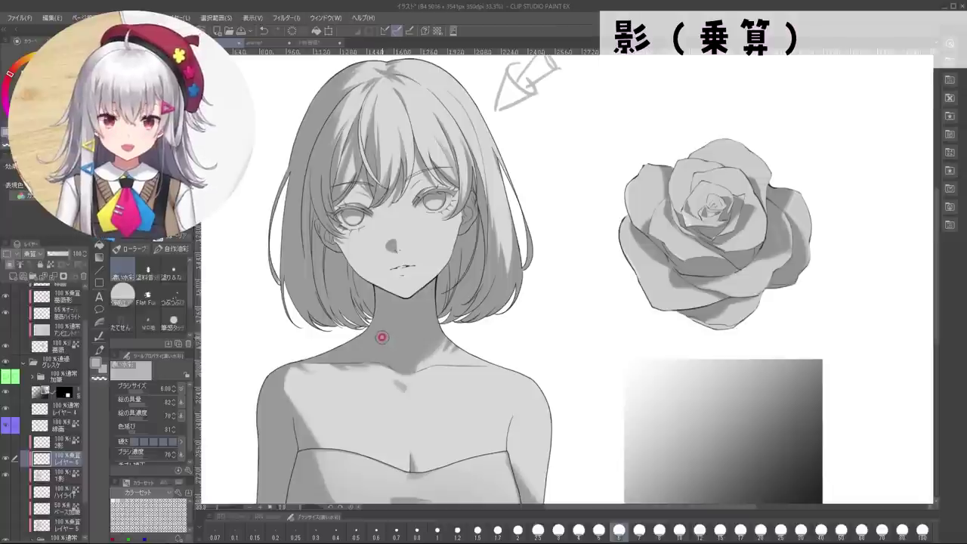
{"action": "mouse_move", "coordinate": [380, 339]}
{"action": "left_mouse_down"}
{"action": "mouse_move", "coordinate": [394, 367]}
{"action": "mouse_move", "coordinate": [378, 331]}
{"action": "mouse_move", "coordinate": [380, 360]}
{"action": "mouse_move", "coordinate": [379, 328]}
{"action": "mouse_move", "coordinate": [363, 336]}
{"action": "mouse_move", "coordinate": [364, 360]}
{"action": "mouse_move", "coordinate": [387, 364]}
{"action": "mouse_move", "coordinate": [321, 361]}
{"action": "left_mouse_up"}
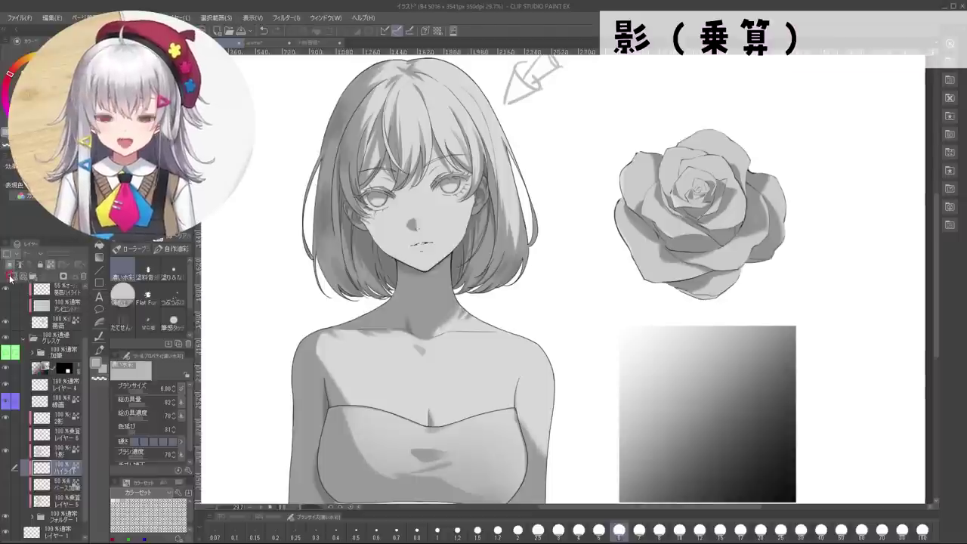
Step: Set the new clipped layer above ハイライト to オーバーレイ (Overlay) and paint highlights on the crown hair at brush size 15
{"action": "left_click", "coordinate": [33, 255]}
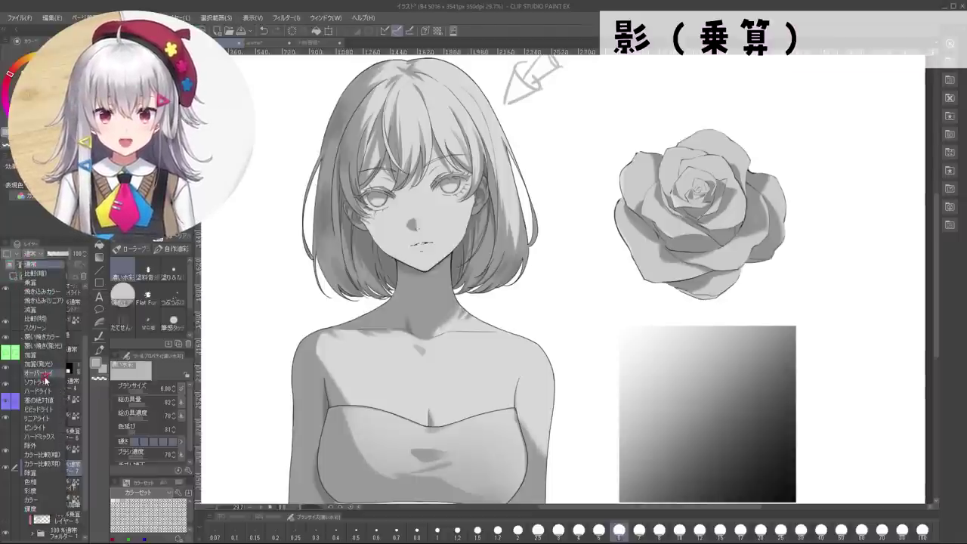
{"action": "left_click", "coordinate": [38, 373]}
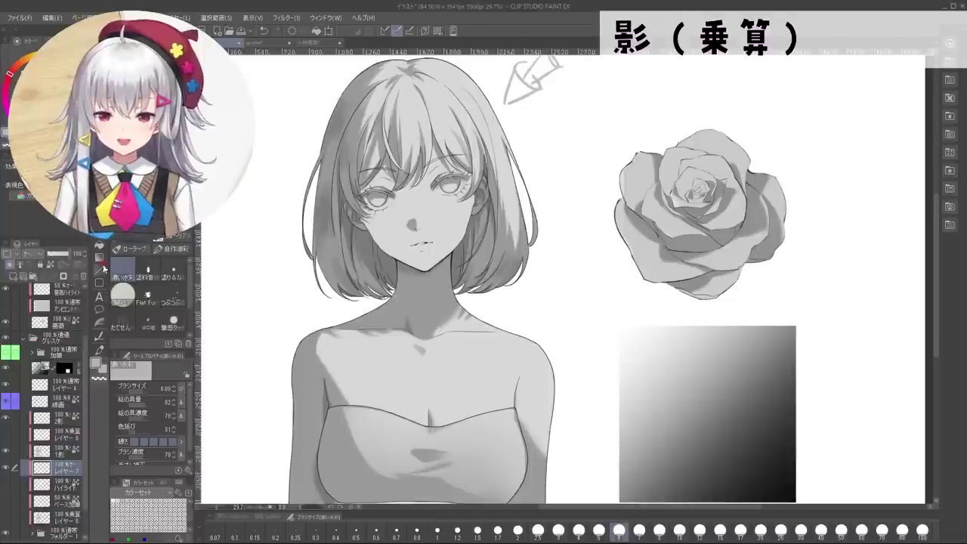
{"action": "left_click", "coordinate": [721, 529]}
{"action": "mouse_move", "coordinate": [454, 83]}
{"action": "left_mouse_down"}
{"action": "mouse_move", "coordinate": [479, 107]}
{"action": "mouse_move", "coordinate": [445, 96]}
{"action": "mouse_move", "coordinate": [442, 113]}
{"action": "mouse_move", "coordinate": [431, 97]}
{"action": "mouse_move", "coordinate": [417, 117]}
{"action": "mouse_move", "coordinate": [401, 111]}
{"action": "mouse_move", "coordinate": [415, 72]}
{"action": "mouse_move", "coordinate": [432, 67]}
{"action": "mouse_move", "coordinate": [454, 109]}
{"action": "left_mouse_up"}
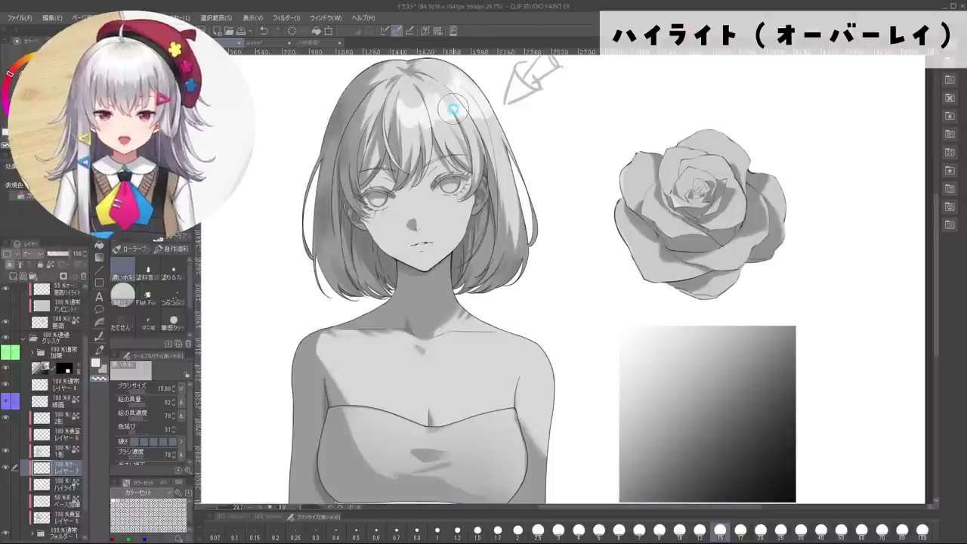
Step: Compare the hair with and without the trial Overlay layer, leave it hidden and select the prepared ハイライト layer
{"action": "left_click", "coordinate": [7, 469]}
{"action": "left_click", "coordinate": [7, 469]}
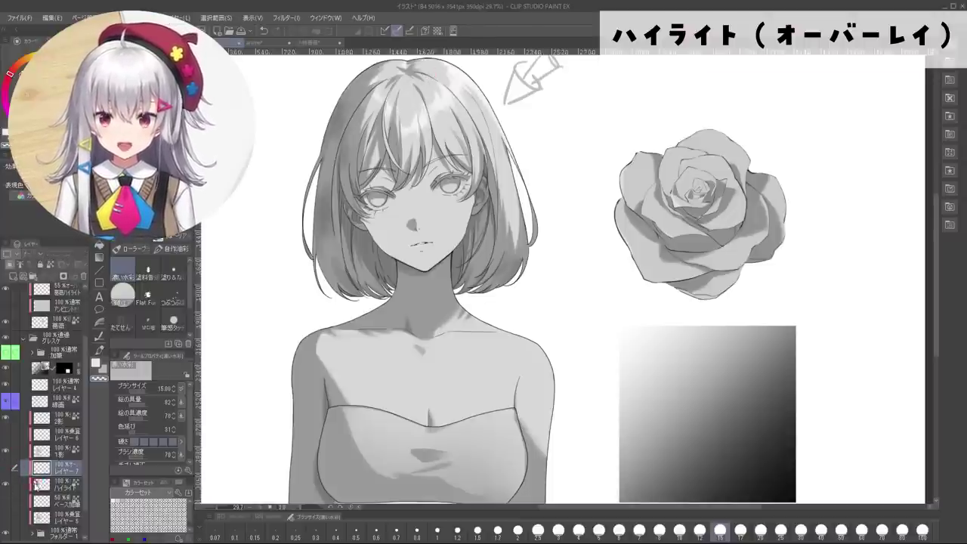
{"action": "left_click", "coordinate": [39, 485]}
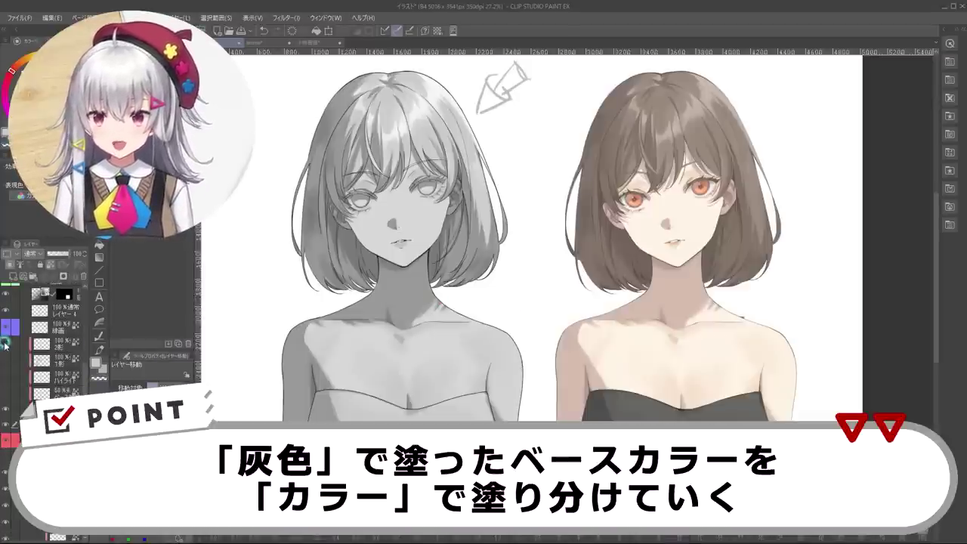
Step: Hide the shadow and highlight layers of the grey figure so only its flat base and line art show
{"action": "left_click", "coordinate": [6, 344]}
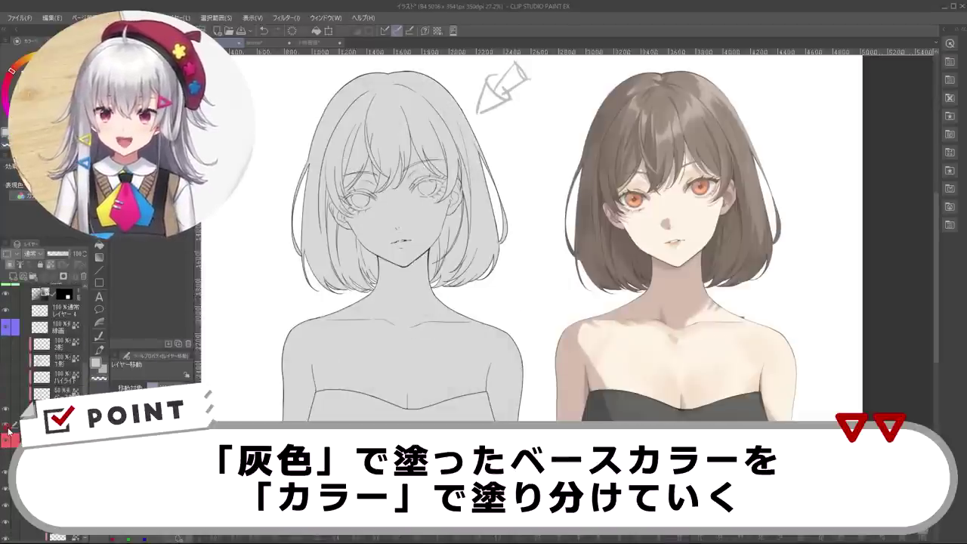
Step: Hide the grey fill to reveal the figure's flat colours, display the shadow layers, and select 1影 to adjust its shadow colour
{"action": "left_click", "coordinate": [7, 431]}
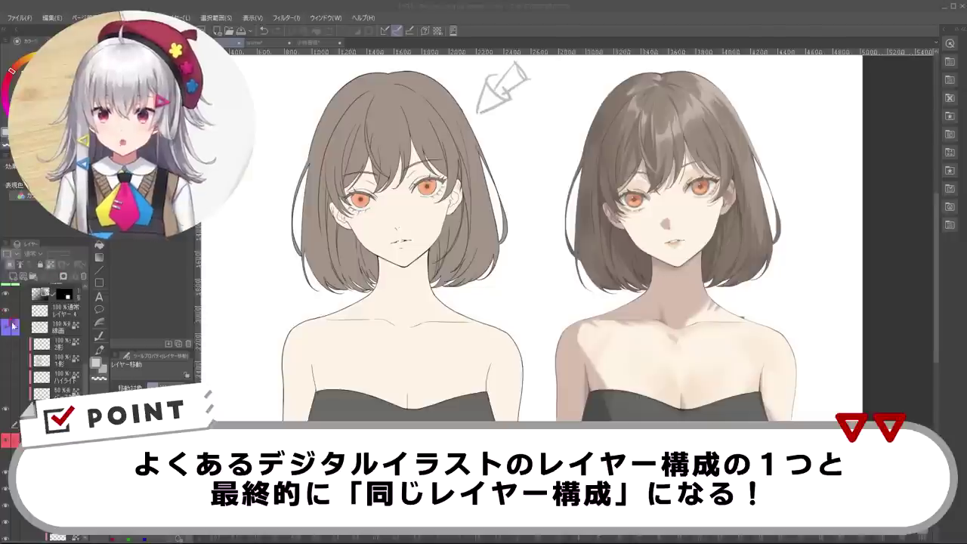
{"action": "left_click", "coordinate": [6, 344]}
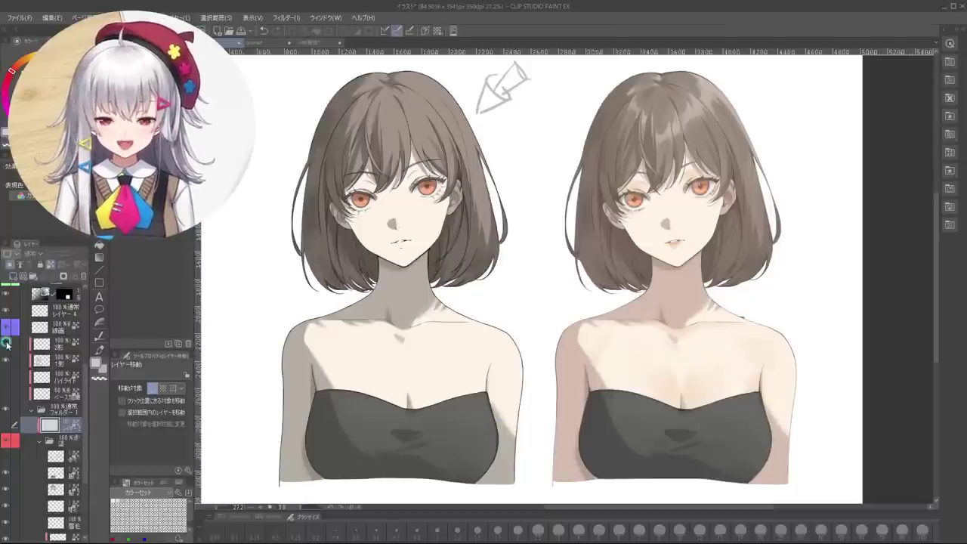
{"action": "left_click", "coordinate": [48, 362]}
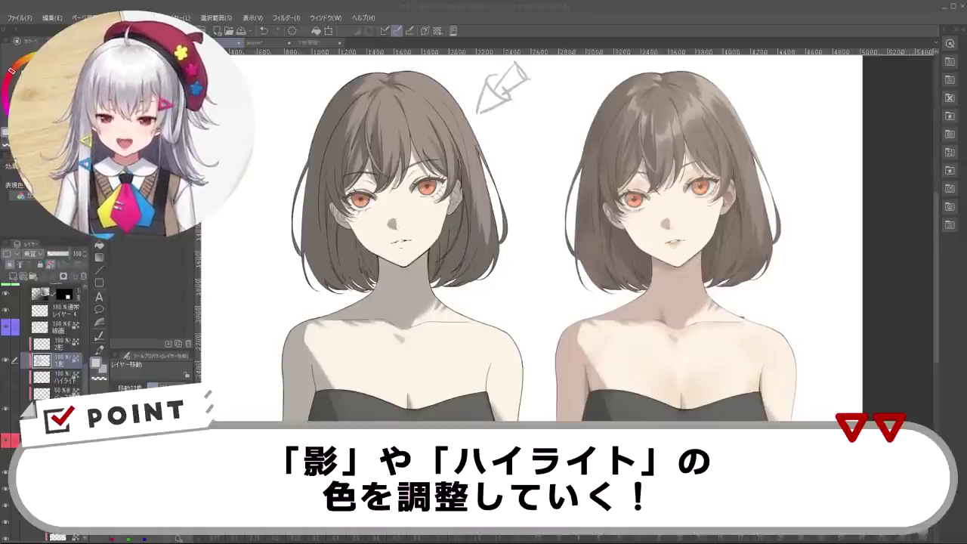
{"action": "key", "text": "i"}
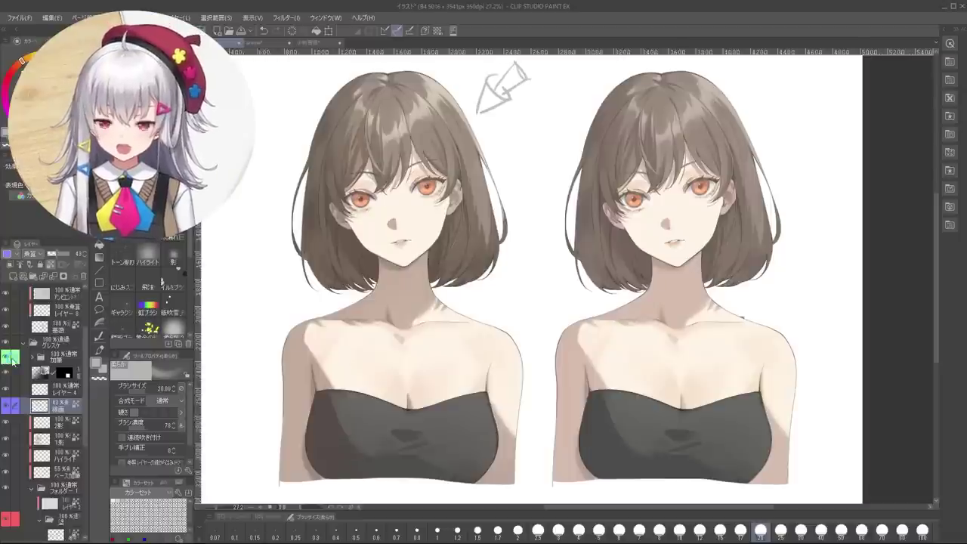
Step: Show and select the 加筆 retouching folder above the line art of the coloured figure
{"action": "left_click", "coordinate": [68, 356]}
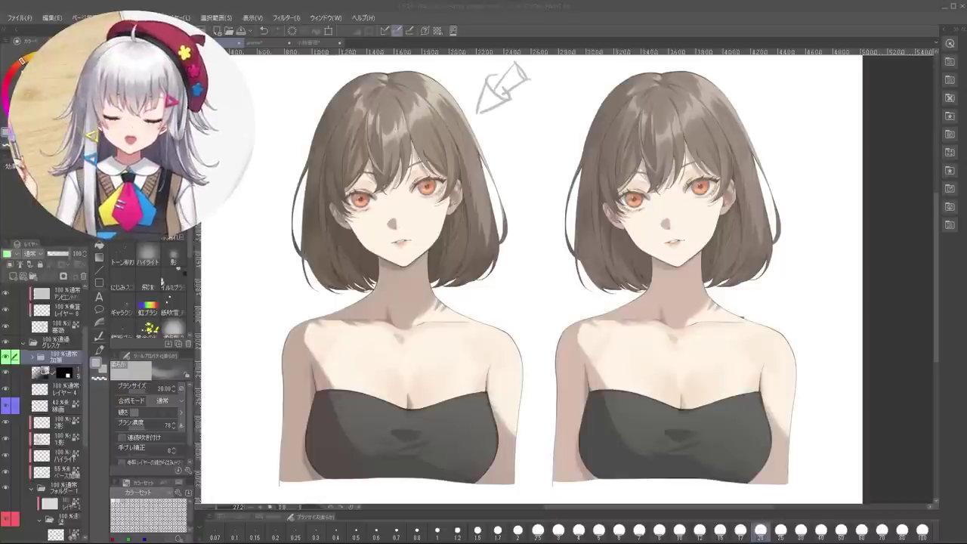
{"action": "scroll", "coordinate": [44, 378], "scroll_direction": "up", "scroll_amount": 2}
{"action": "left_click", "coordinate": [6, 293]}
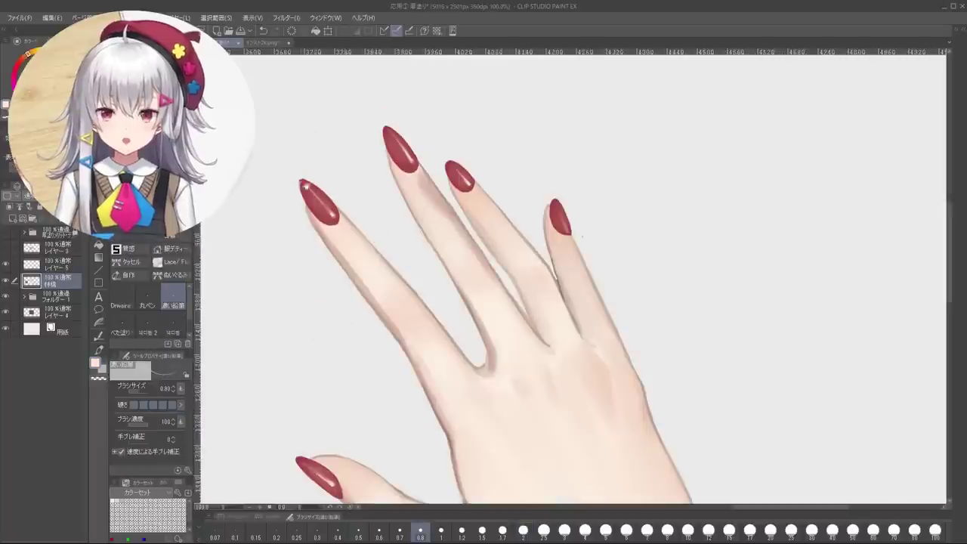
Step: Sample the dark red of the index fingernail and touch up the nail polish shading, raising the brush size to 1.2
{"action": "left_click", "coordinate": [337, 204], "text": "alt"}
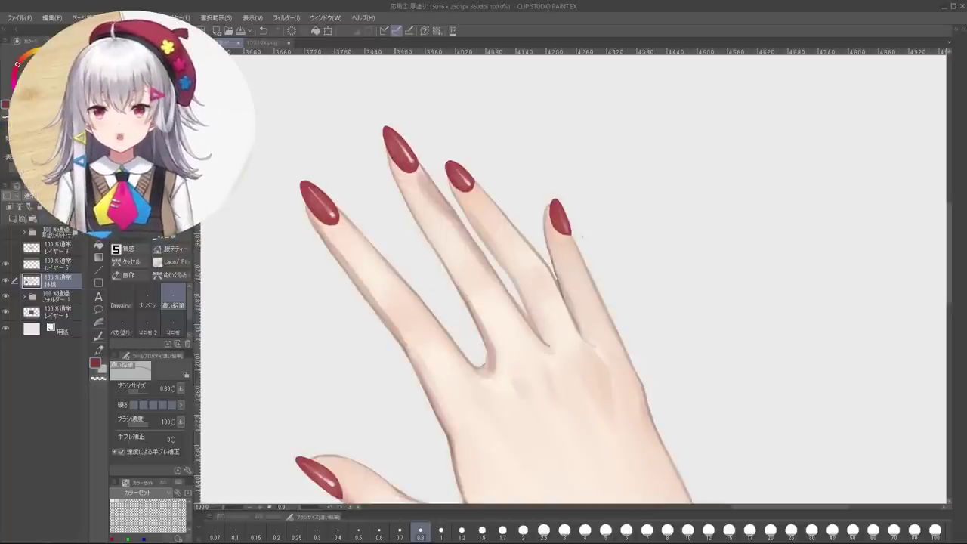
{"action": "key", "text": "bracketright"}
{"action": "key", "text": "bracketright"}
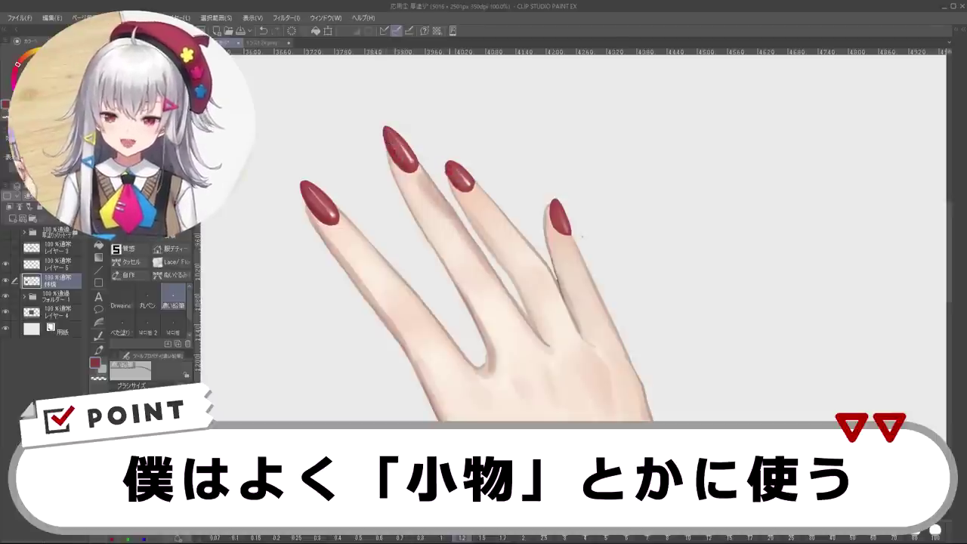
Step: Refine the metal band around the ring's red gem, undoing a misplaced stroke and setting the brush size to 0.5
{"action": "key", "text": "["}
{"action": "mouse_move", "coordinate": [438, 365]}
{"action": "left_mouse_down"}
{"action": "mouse_move", "coordinate": [432, 286]}
{"action": "mouse_move", "coordinate": [443, 277]}
{"action": "mouse_move", "coordinate": [421, 308]}
{"action": "mouse_move", "coordinate": [427, 302]}
{"action": "left_mouse_up"}
{"action": "key", "text": "ctrl+z"}
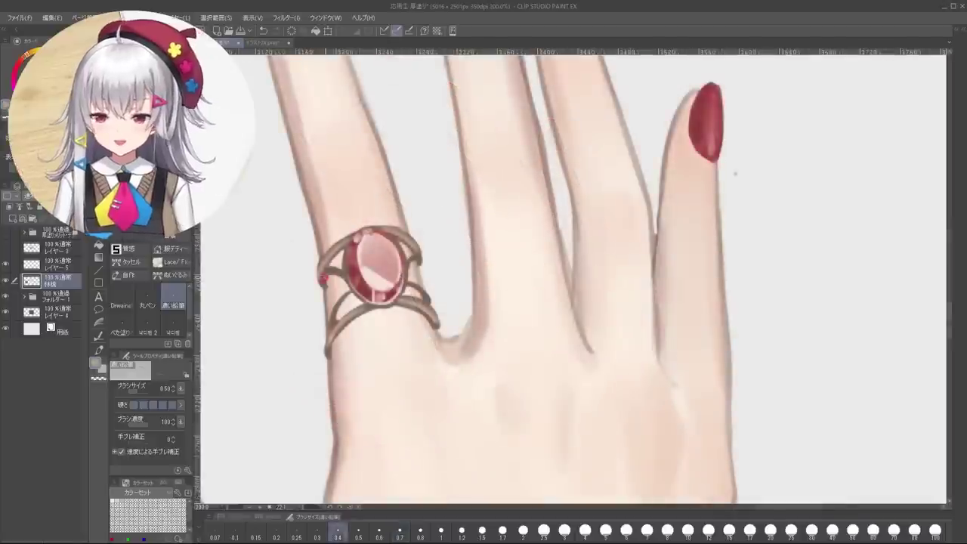
{"action": "key", "text": "bracketright"}
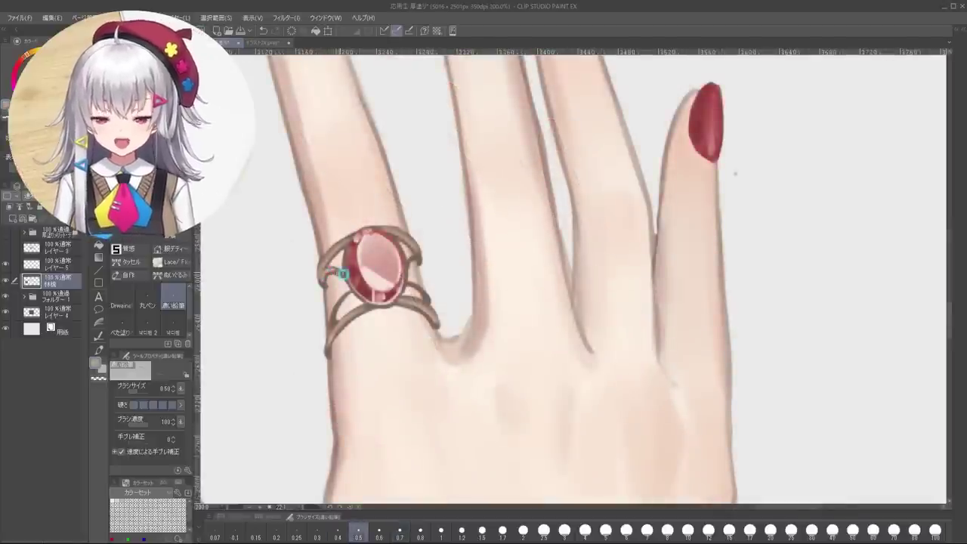